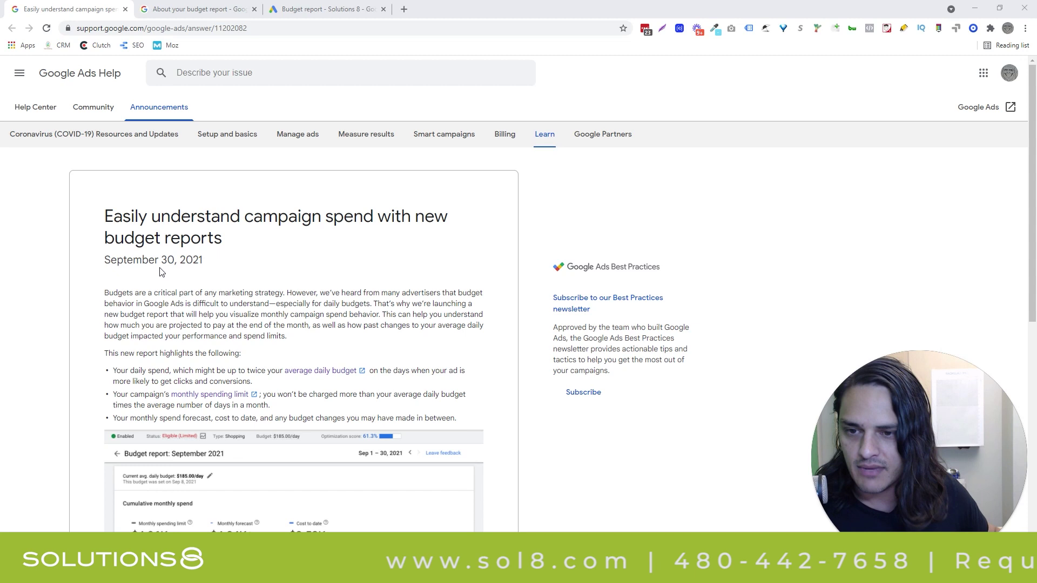
Scroll through the currently open Google Ads Help page
{"action": "scroll", "coordinate": [351, 296], "scroll_direction": "down", "scroll_amount": 1}
{"action": "scroll", "coordinate": [350, 295], "scroll_direction": "down", "scroll_amount": 3}
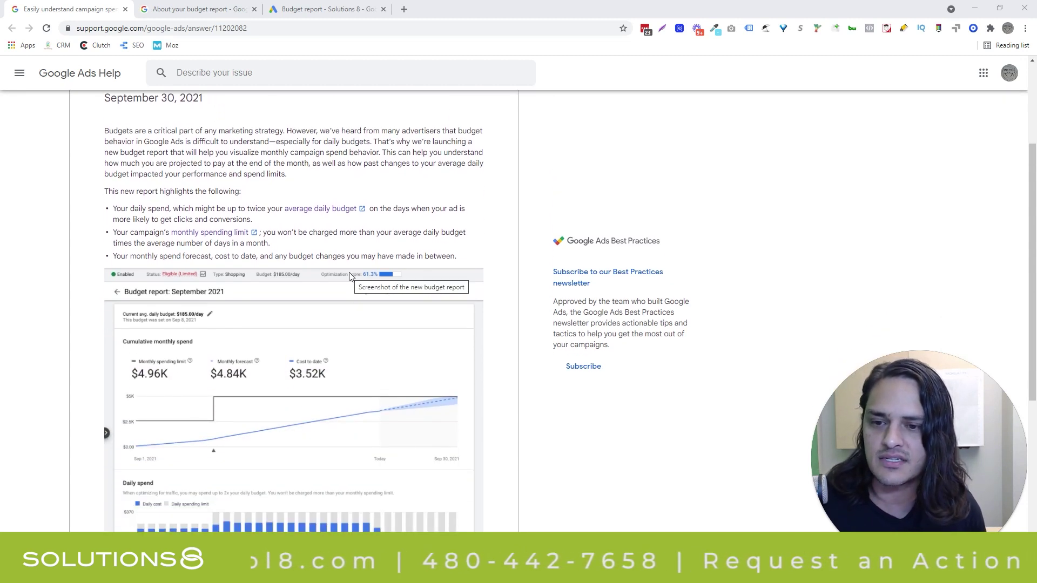
{"action": "scroll", "coordinate": [350, 276], "scroll_direction": "down", "scroll_amount": 1}
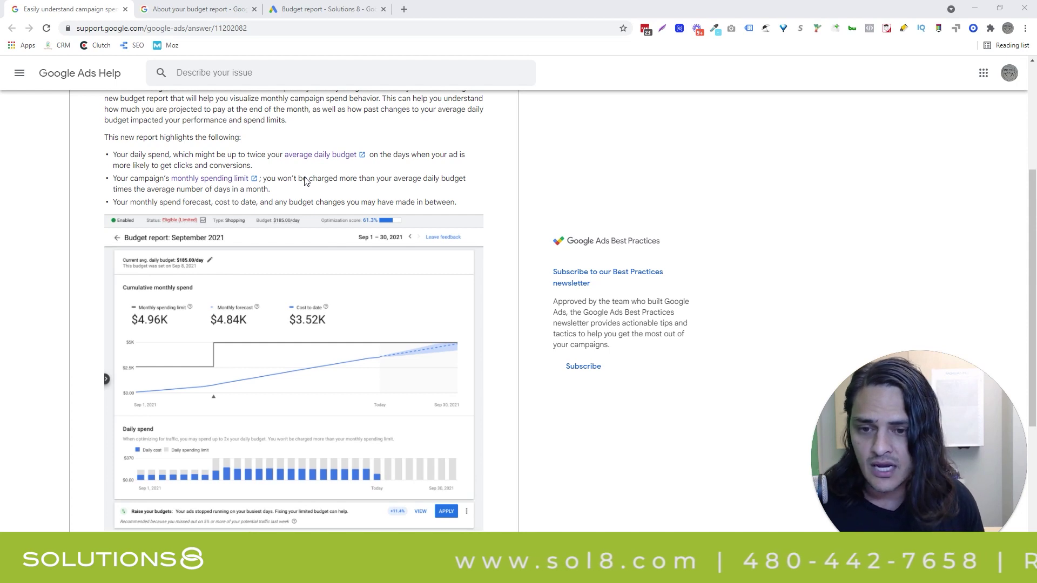
{"action": "scroll", "coordinate": [318, 294], "scroll_direction": "down", "scroll_amount": 1}
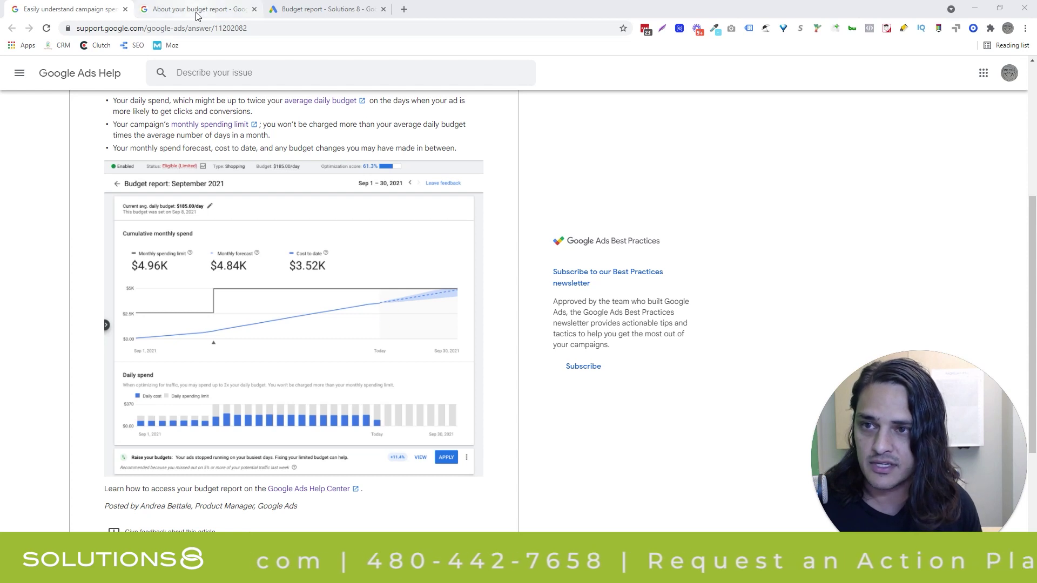
{"action": "scroll", "coordinate": [269, 324], "scroll_direction": "up", "scroll_amount": 5}
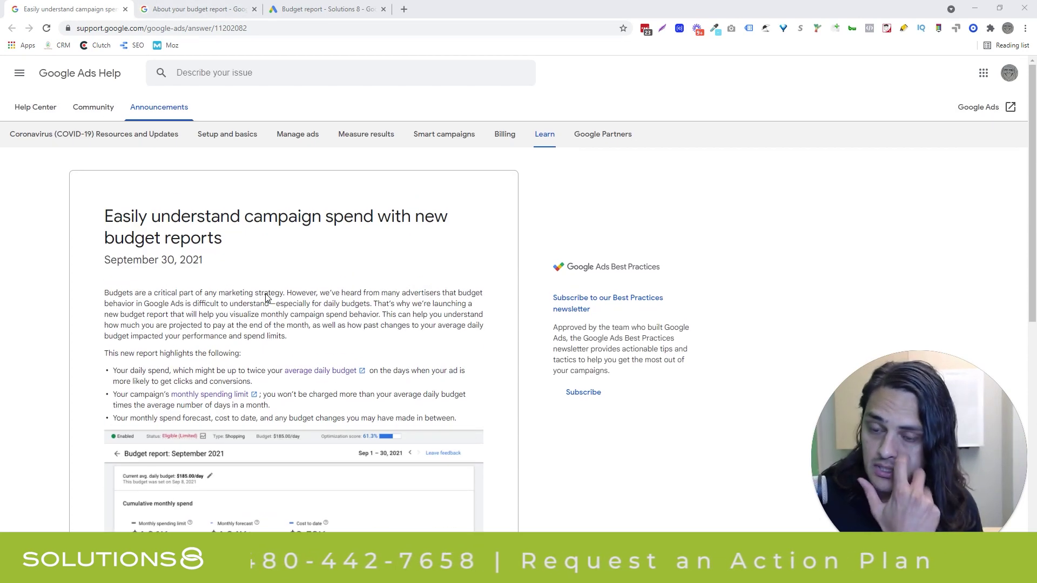
Read the About your budget report article, then return to the October 2021 budget report
{"action": "left_click", "coordinate": [178, 18]}
{"action": "scroll", "coordinate": [239, 353], "scroll_direction": "up", "scroll_amount": 4}
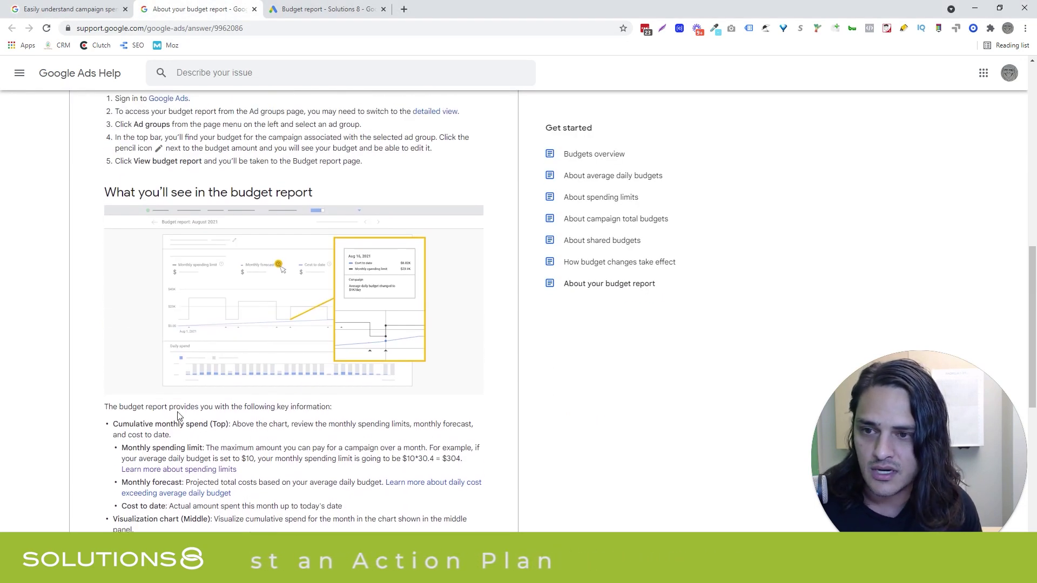
{"action": "scroll", "coordinate": [179, 417], "scroll_direction": "up", "scroll_amount": 5}
{"action": "scroll", "coordinate": [178, 416], "scroll_direction": "up", "scroll_amount": 8}
{"action": "scroll", "coordinate": [179, 416], "scroll_direction": "down", "scroll_amount": 13}
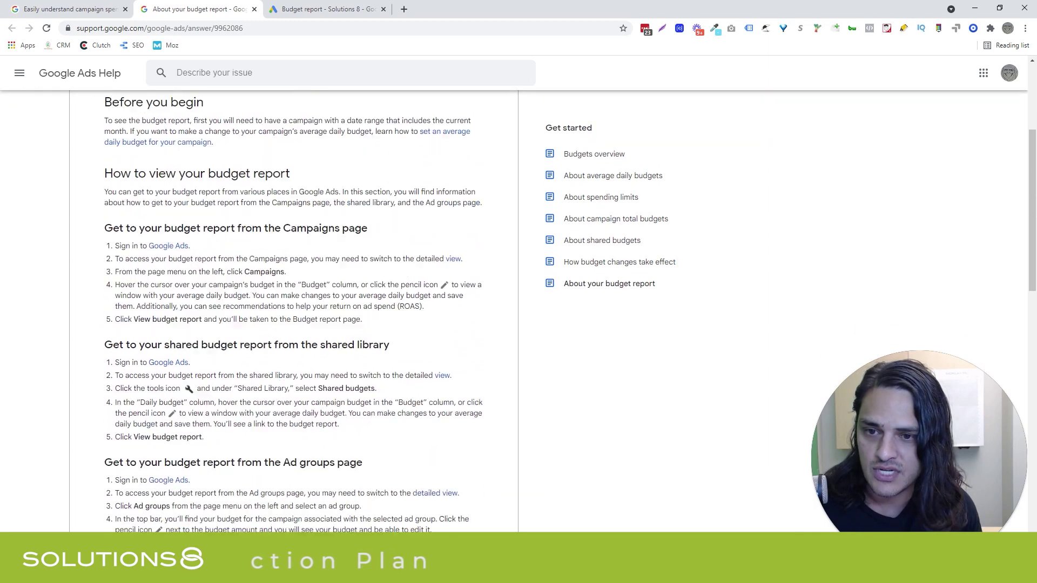
{"action": "scroll", "coordinate": [293, 324], "scroll_direction": "down", "scroll_amount": 8}
{"action": "scroll", "coordinate": [257, 97], "scroll_direction": "up", "scroll_amount": 20}
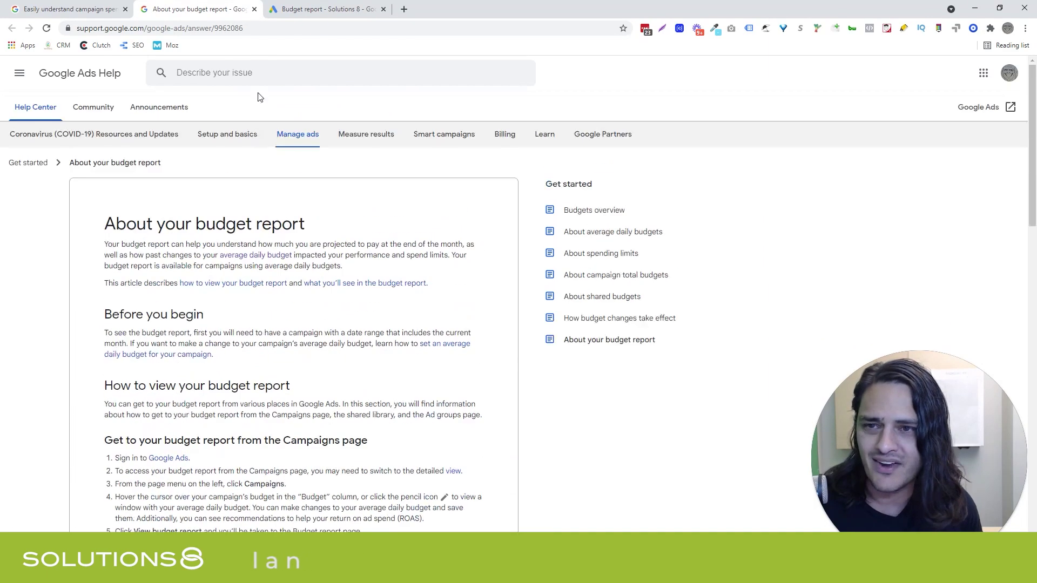
{"action": "left_click", "coordinate": [283, 16]}
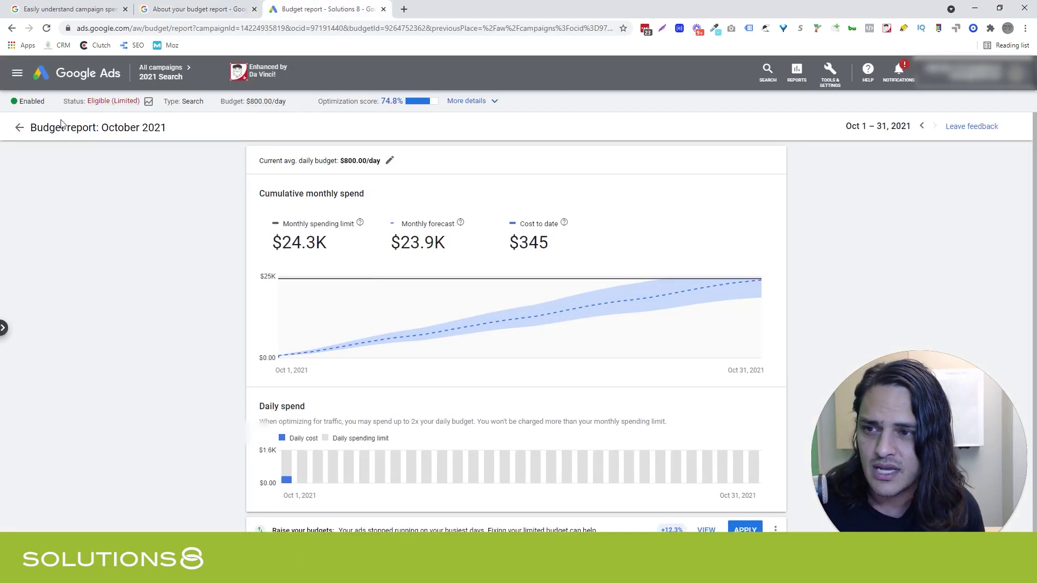
{"action": "left_click", "coordinate": [19, 131]}
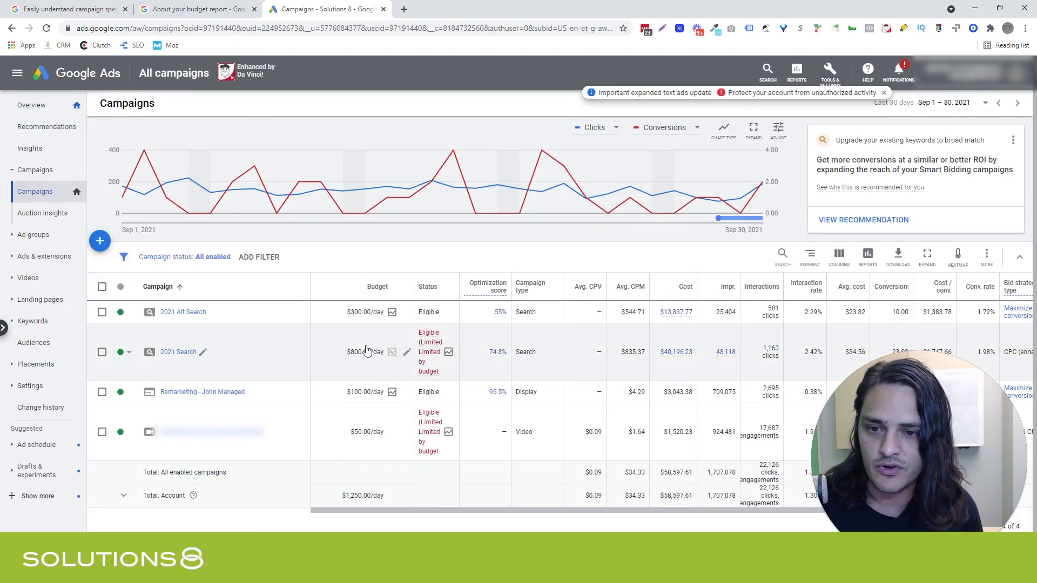
{"action": "mouse_move", "coordinate": [367, 354]}
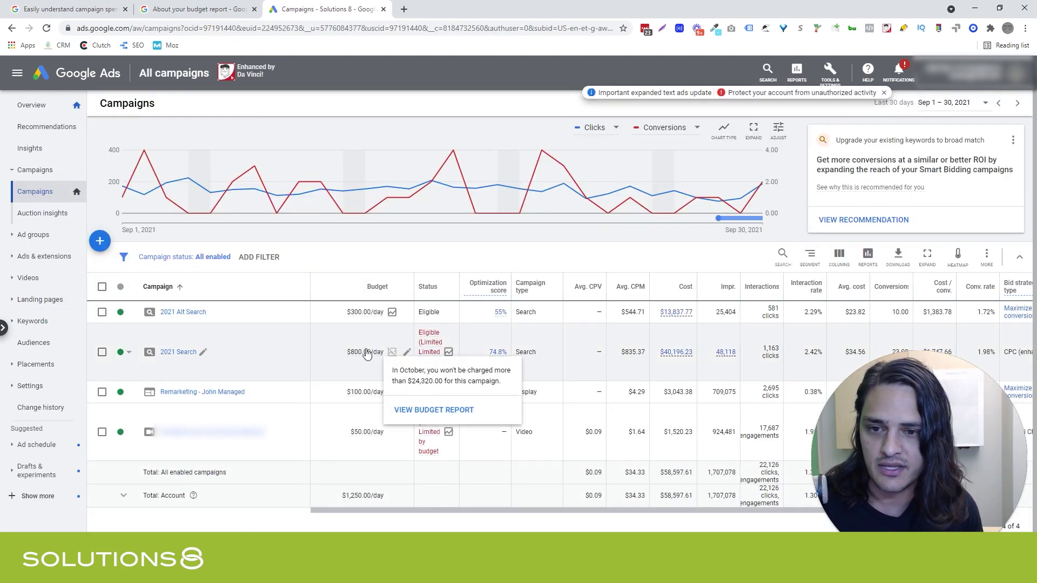
{"action": "left_click", "coordinate": [419, 411]}
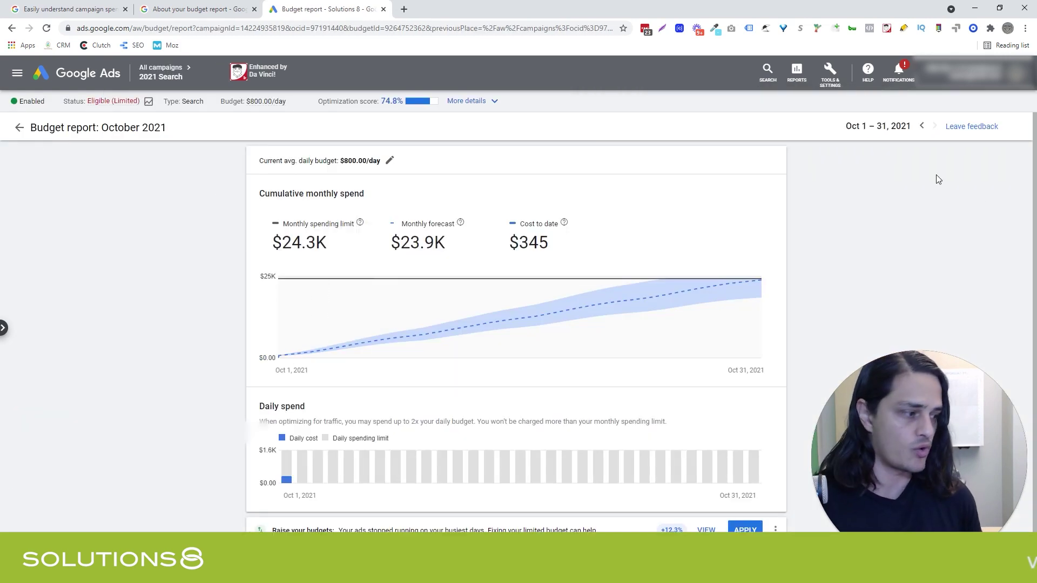
{"action": "mouse_move", "coordinate": [312, 345]}
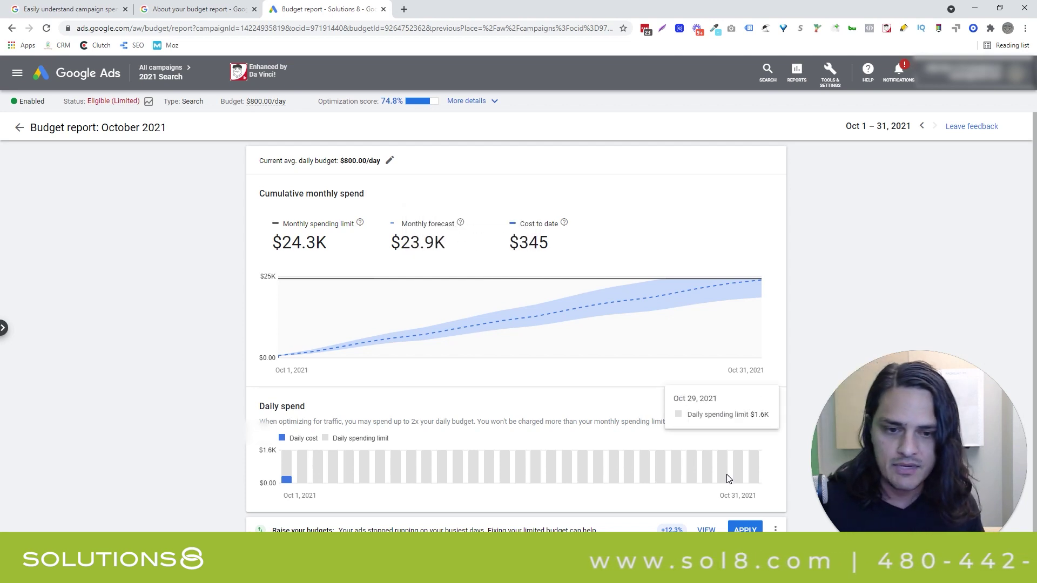
{"action": "scroll", "coordinate": [742, 231], "scroll_direction": "down", "scroll_amount": 1}
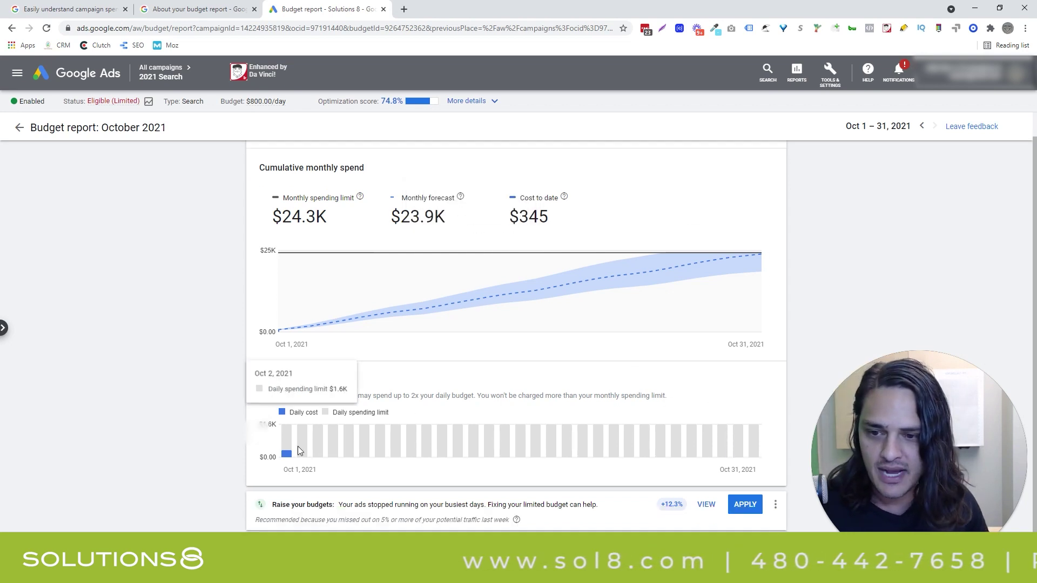
{"action": "mouse_move", "coordinate": [283, 472]}
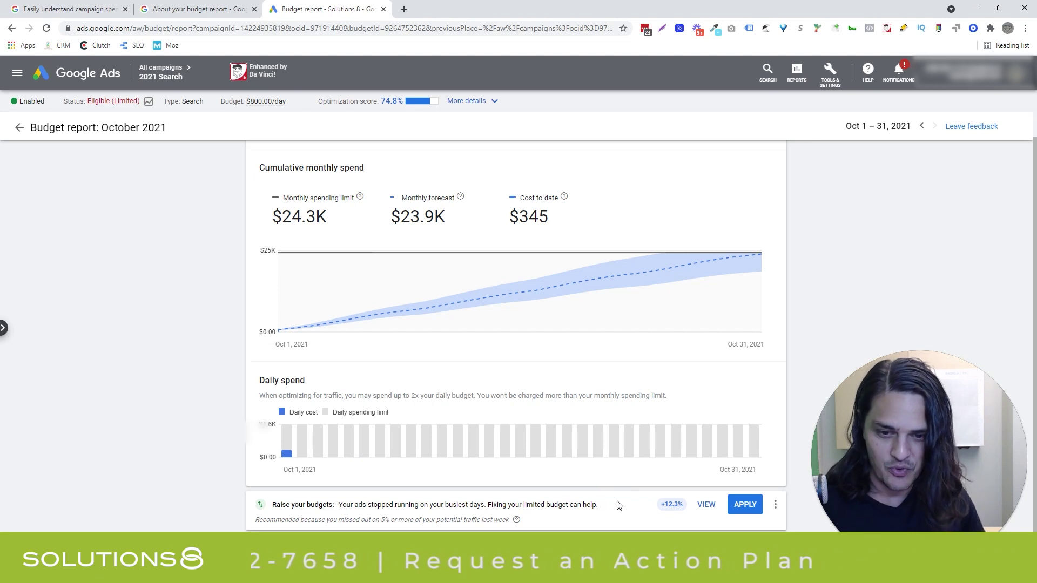
{"action": "scroll", "coordinate": [643, 372], "scroll_direction": "up", "scroll_amount": 1}
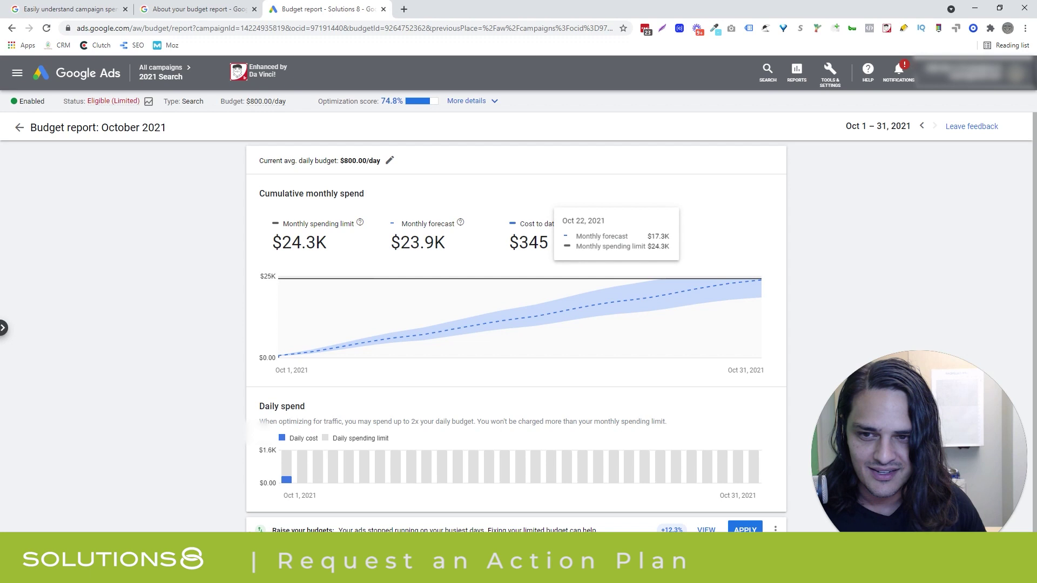
Step the 2021 Search budget report back from October through September to August 2021
{"action": "left_click", "coordinate": [922, 127]}
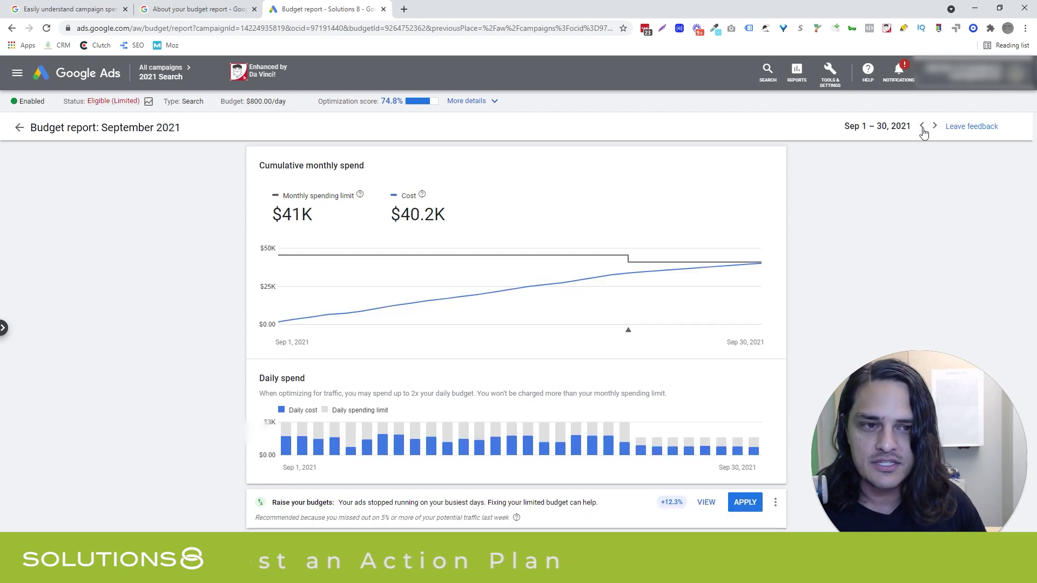
{"action": "mouse_move", "coordinate": [636, 262]}
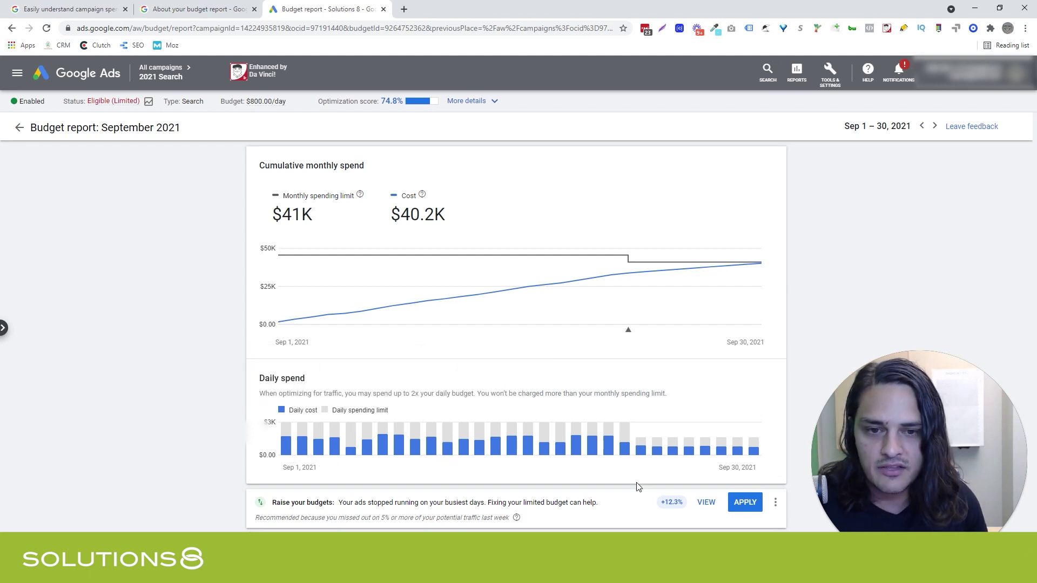
{"action": "left_click", "coordinate": [922, 126]}
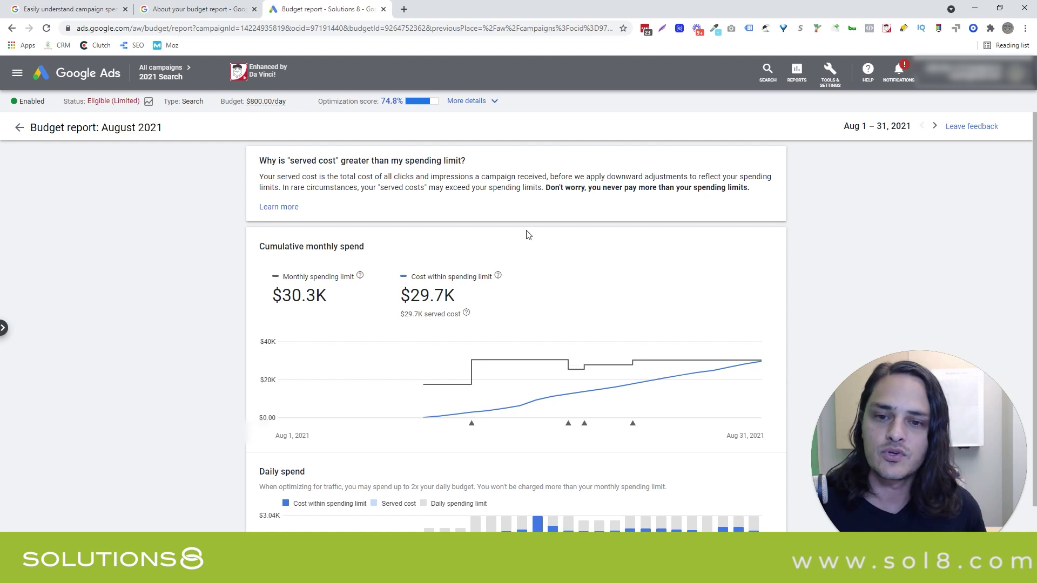
Check the budget-change tooltips on the August 2021 spend chart markers
{"action": "scroll", "coordinate": [528, 234], "scroll_direction": "down", "scroll_amount": 1}
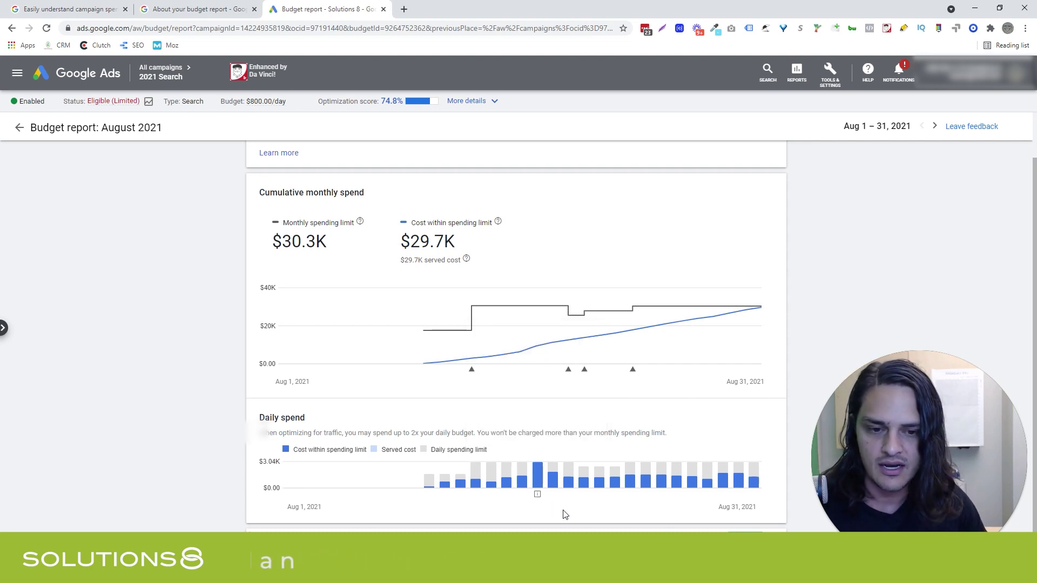
{"action": "scroll", "coordinate": [563, 514], "scroll_direction": "up", "scroll_amount": 1}
{"action": "mouse_move", "coordinate": [467, 430]}
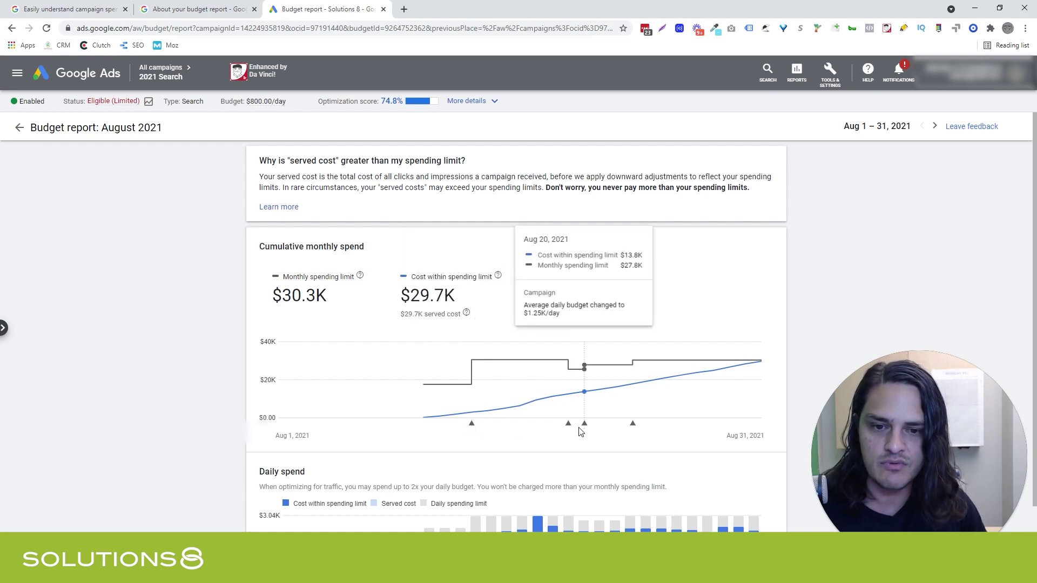
{"action": "mouse_move", "coordinate": [584, 428]}
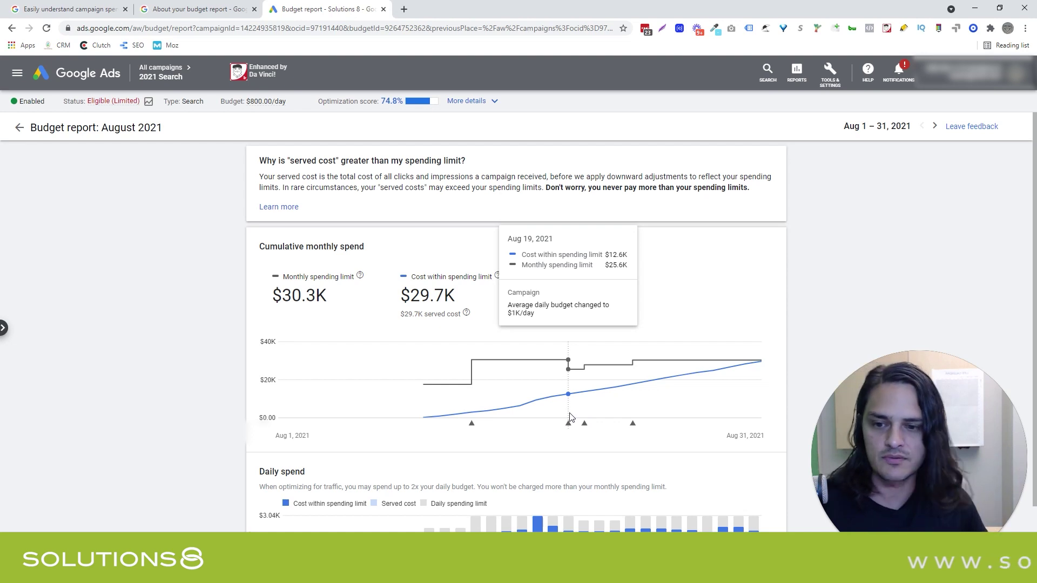
{"action": "scroll", "coordinate": [570, 417], "scroll_direction": "down", "scroll_amount": 1}
Advance the budget report through September to October 2021
{"action": "left_click", "coordinate": [936, 127]}
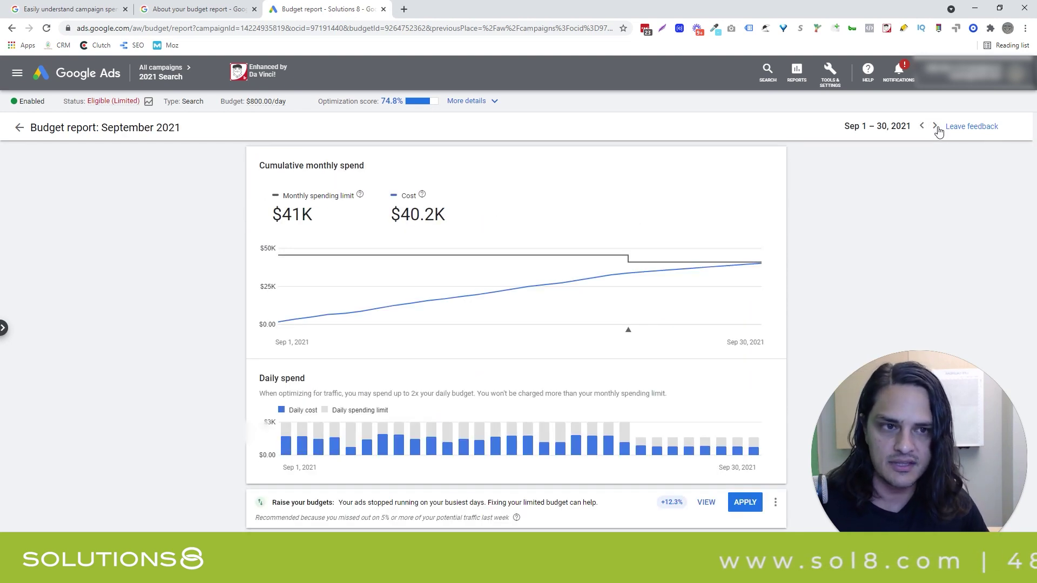
{"action": "left_click", "coordinate": [935, 127]}
{"action": "scroll", "coordinate": [470, 352], "scroll_direction": "down", "scroll_amount": 1}
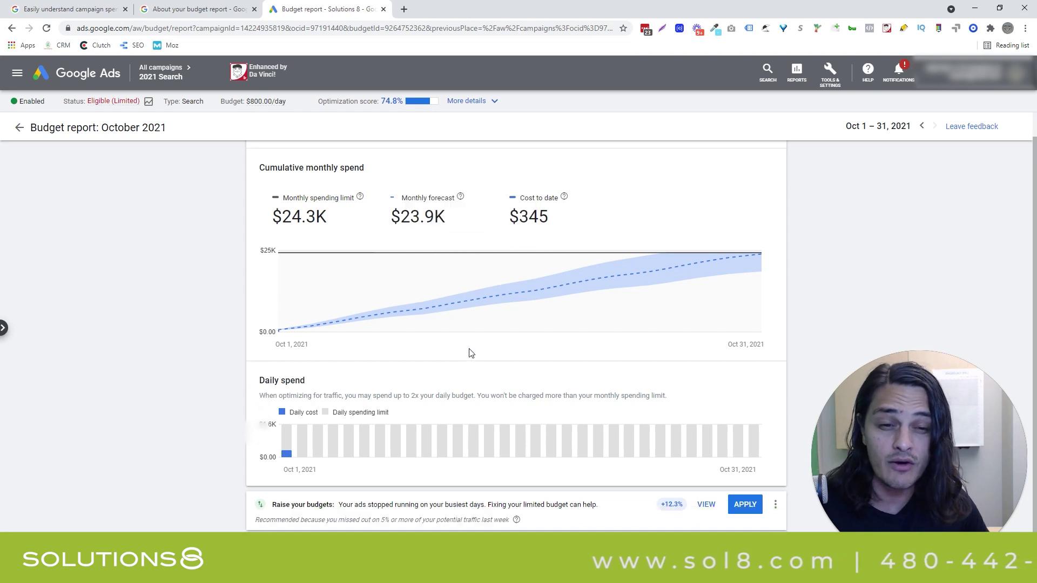
{"action": "scroll", "coordinate": [471, 353], "scroll_direction": "up", "scroll_amount": 1}
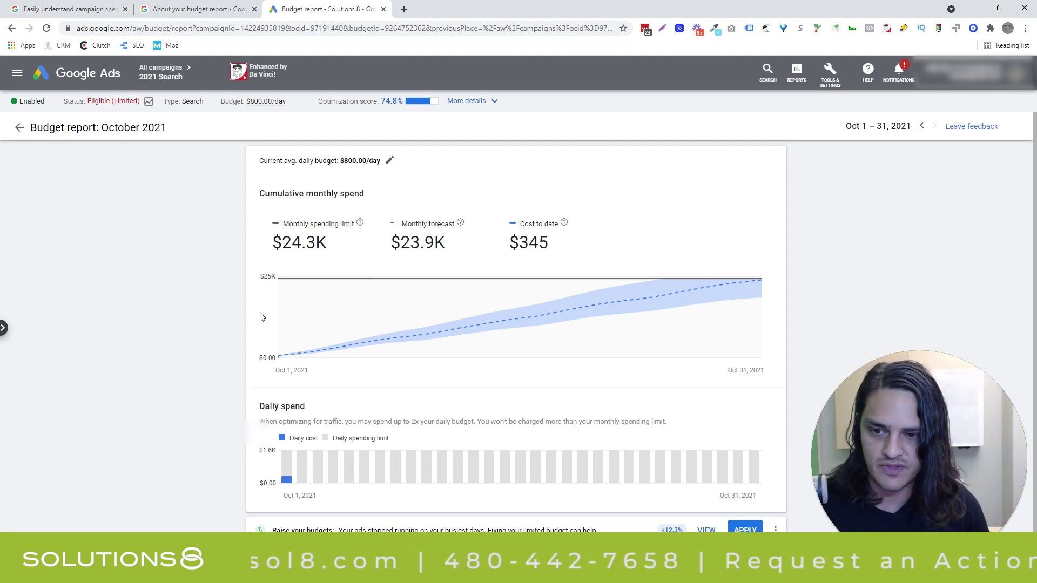
Review the October 2021 spend charts, including the Oct 1 daily-spend bar
{"action": "scroll", "coordinate": [260, 317], "scroll_direction": "down", "scroll_amount": 1}
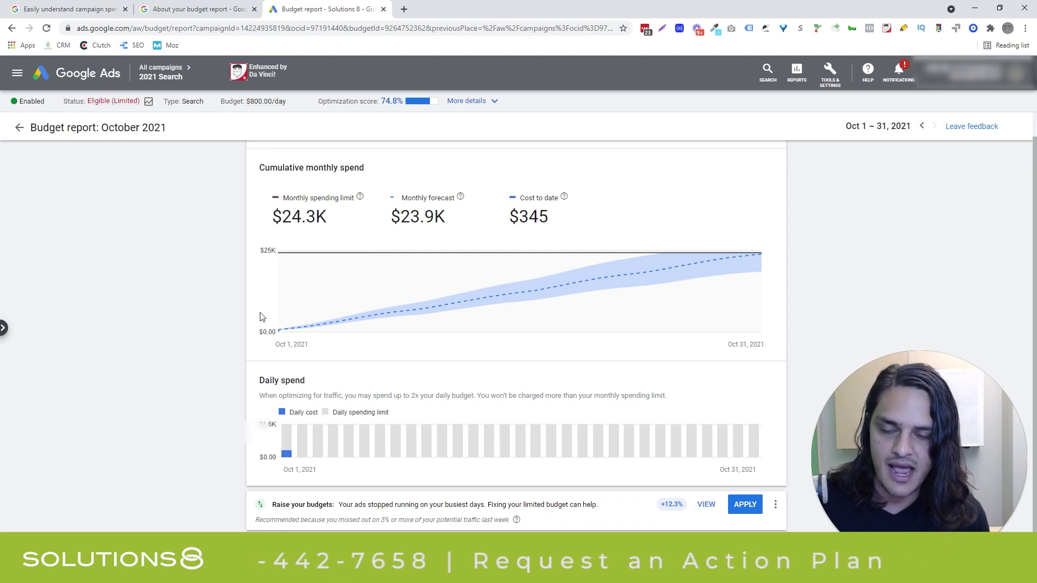
{"action": "scroll", "coordinate": [260, 317], "scroll_direction": "up", "scroll_amount": 1}
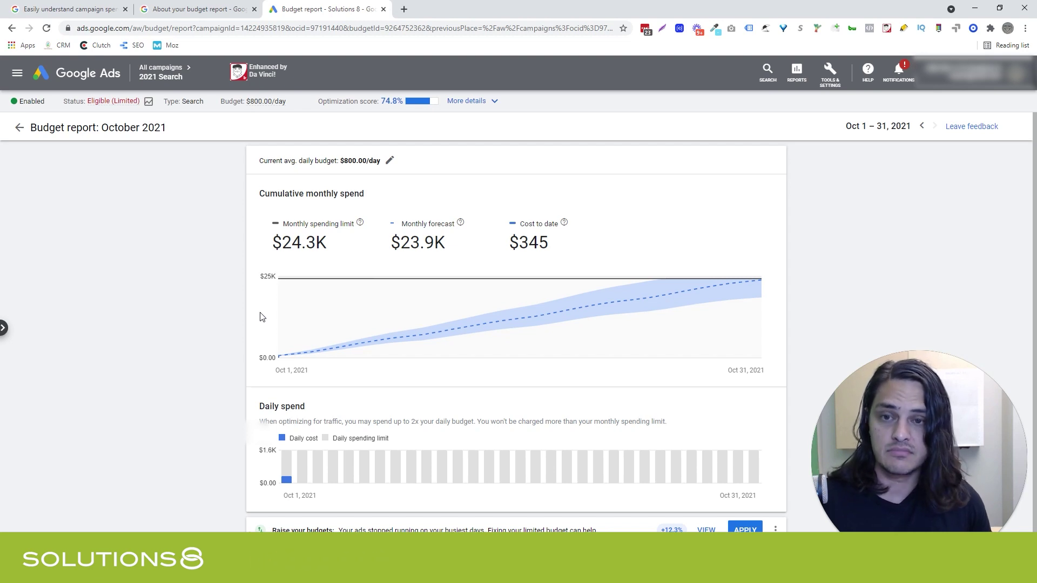
{"action": "scroll", "coordinate": [262, 317], "scroll_direction": "down", "scroll_amount": 1}
{"action": "scroll", "coordinate": [262, 317], "scroll_direction": "up", "scroll_amount": 1}
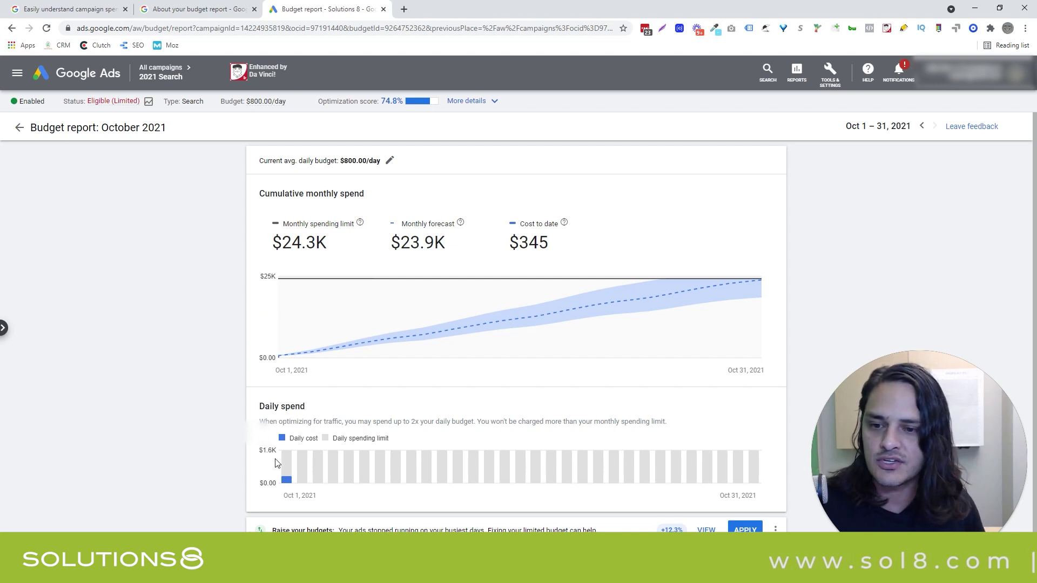
{"action": "mouse_move", "coordinate": [291, 467]}
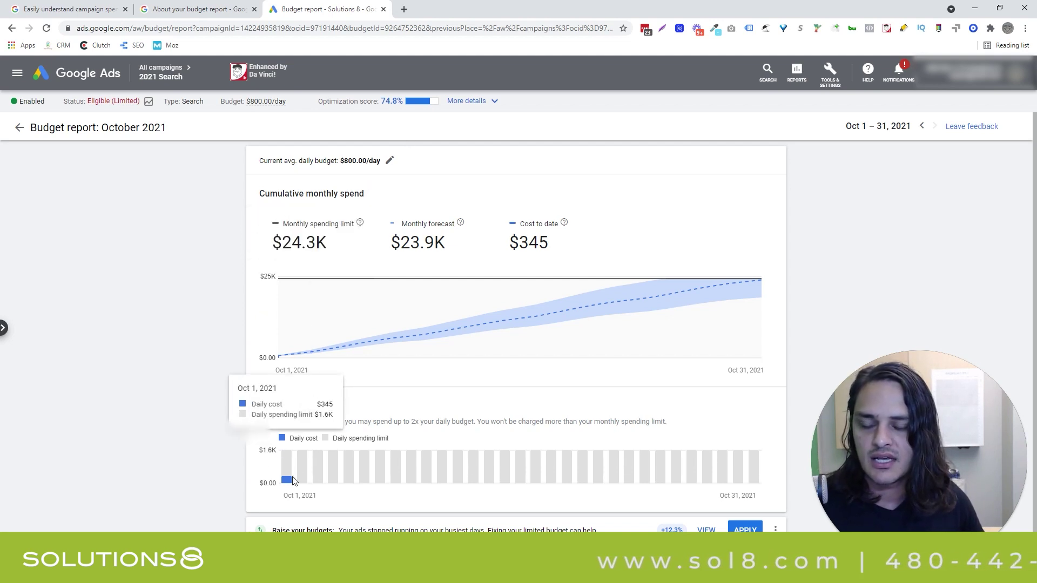
{"action": "left_click", "coordinate": [922, 125]}
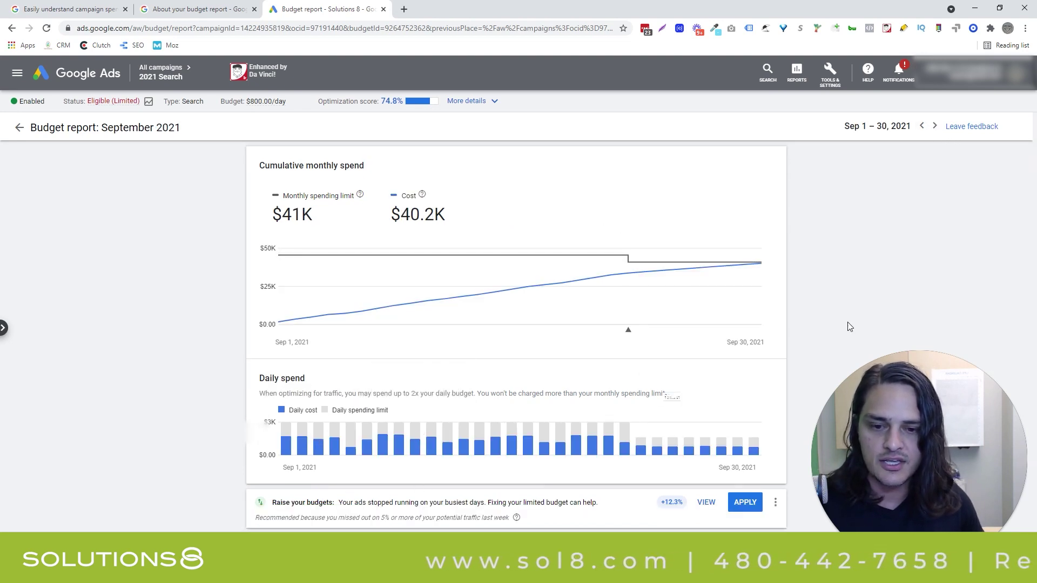
{"action": "left_click", "coordinate": [923, 126]}
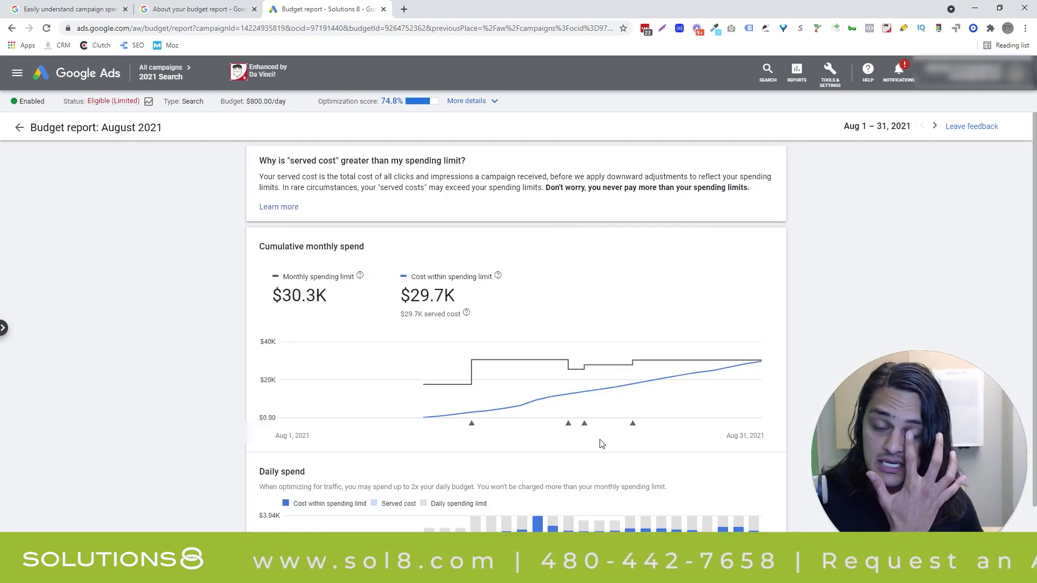
{"action": "scroll", "coordinate": [594, 389], "scroll_direction": "down", "scroll_amount": 1}
{"action": "mouse_move", "coordinate": [537, 481]}
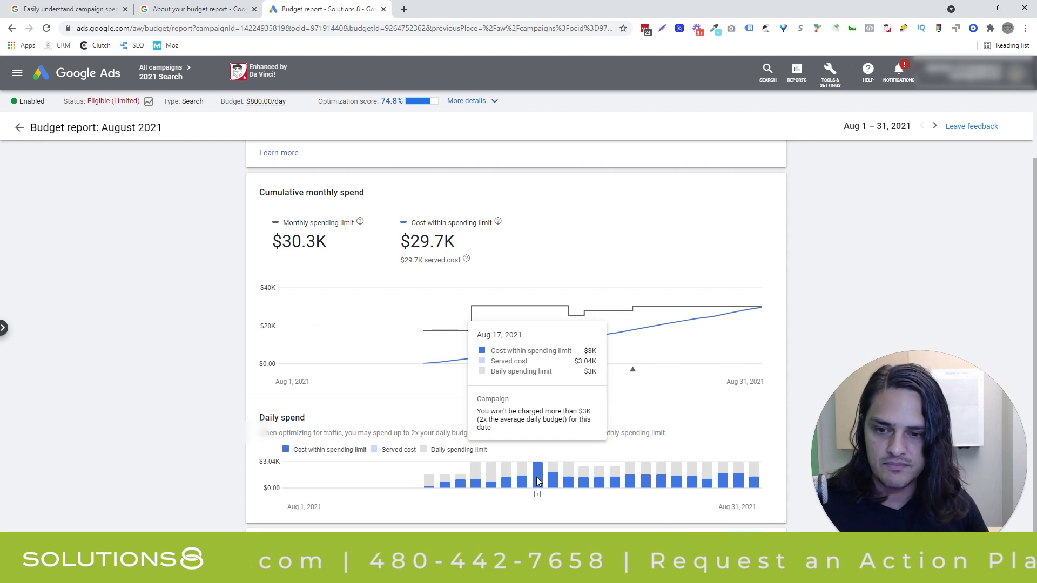
{"action": "scroll", "coordinate": [537, 480], "scroll_direction": "up", "scroll_amount": 1}
{"action": "scroll", "coordinate": [538, 486], "scroll_direction": "down", "scroll_amount": 1}
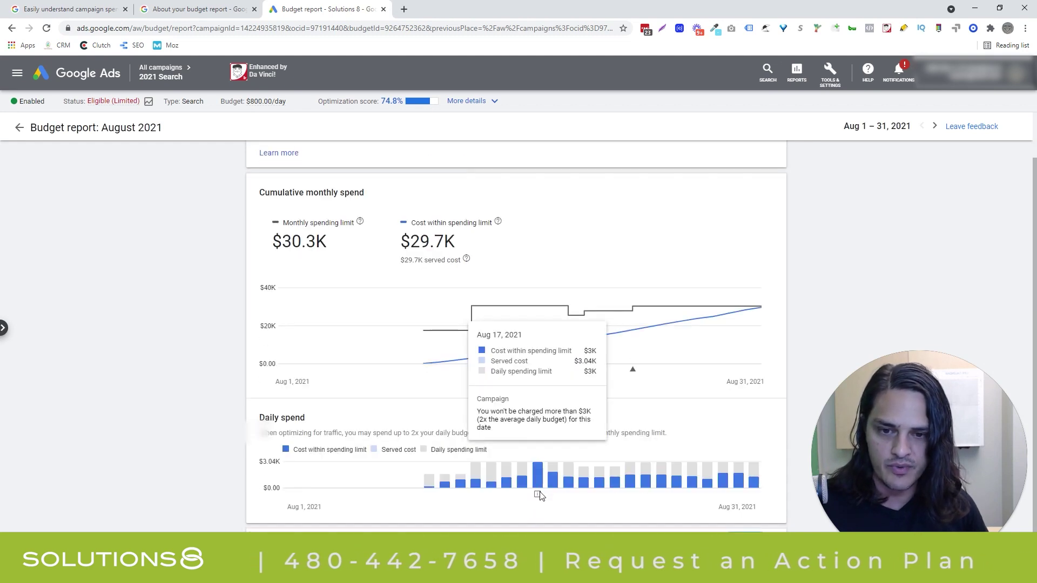
{"action": "left_click", "coordinate": [935, 126]}
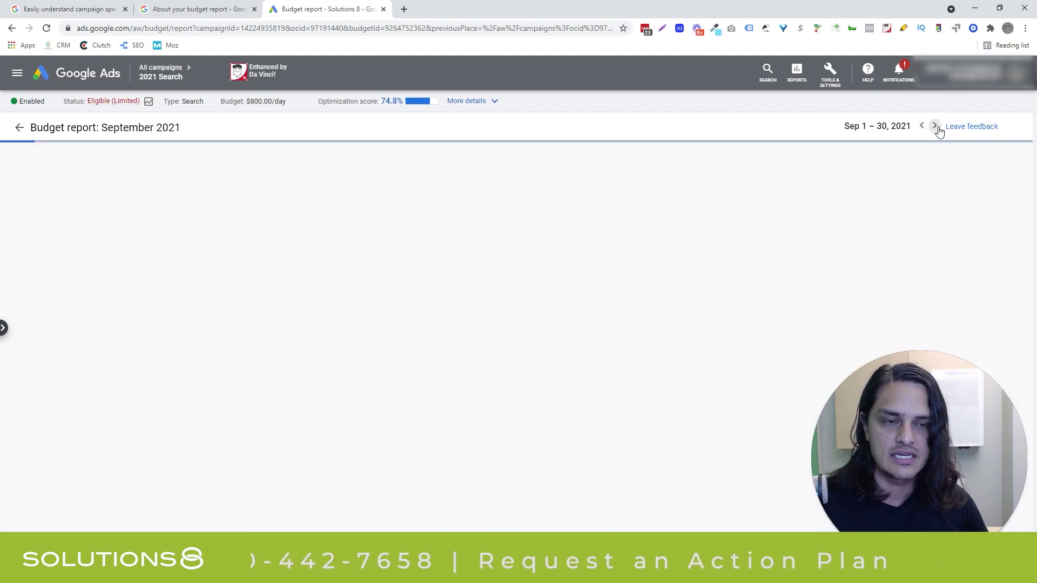
{"action": "left_click", "coordinate": [935, 127]}
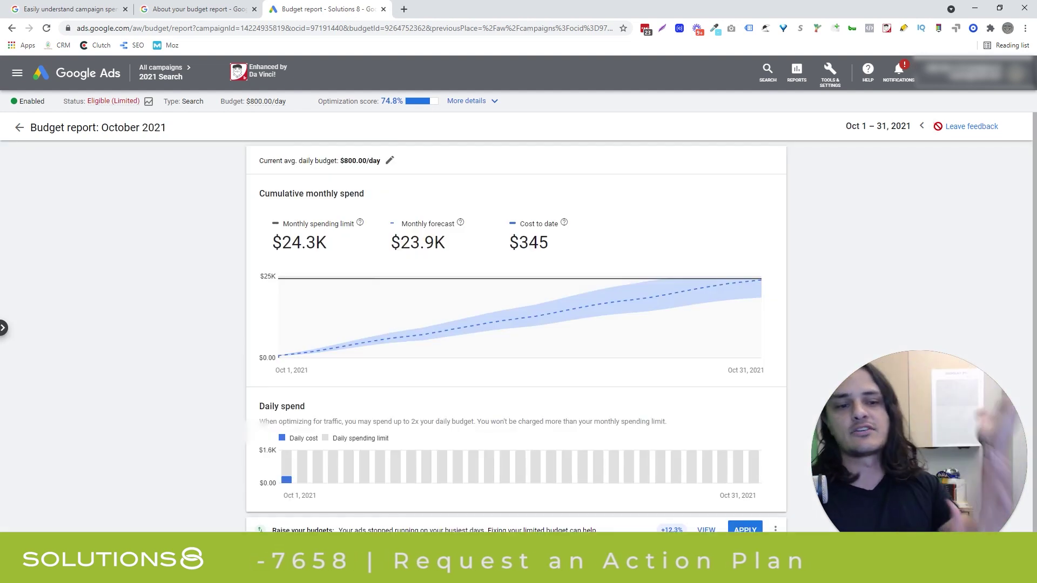